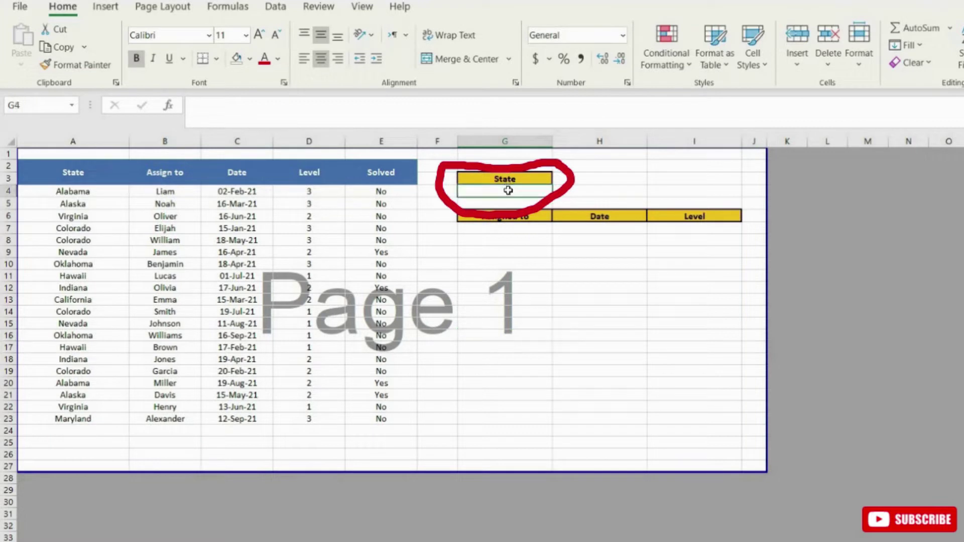
- Enter =UNIQUE(A4:A23) in cell L3 to list each state once outside the print area
{"action": "left_click_drag", "start_coordinate": [827, 178], "coordinate": [831, 322]}
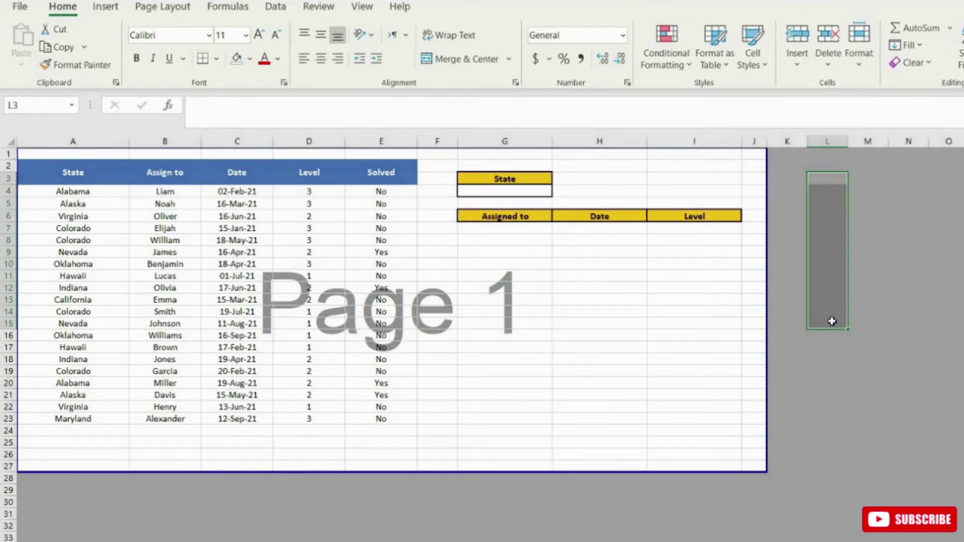
{"action": "left_click", "coordinate": [821, 180]}
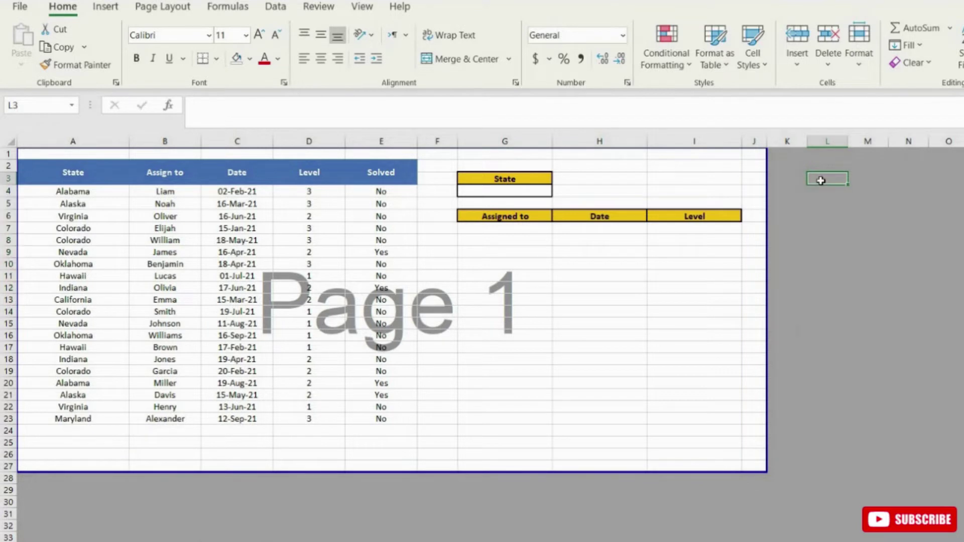
{"action": "type", "text": "=u"}
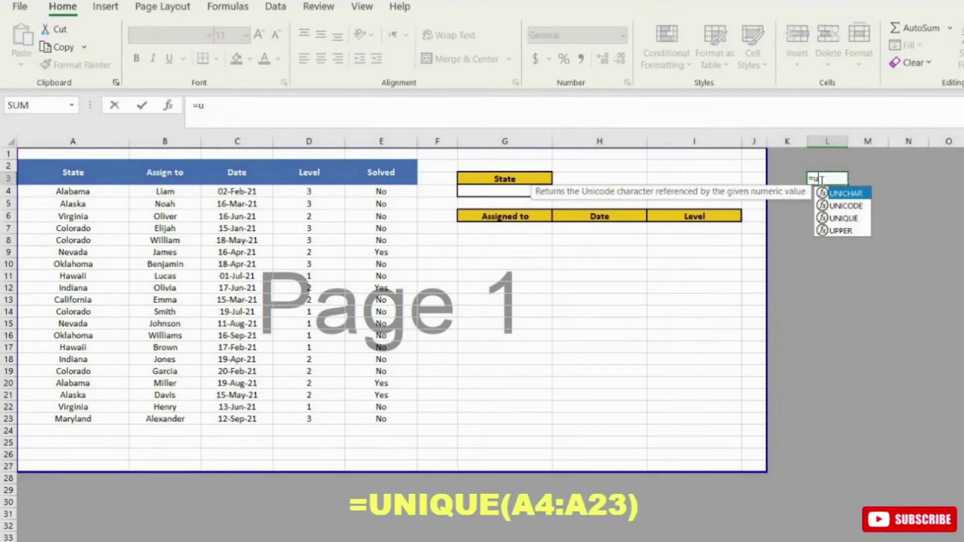
{"action": "double_click", "coordinate": [848, 218]}
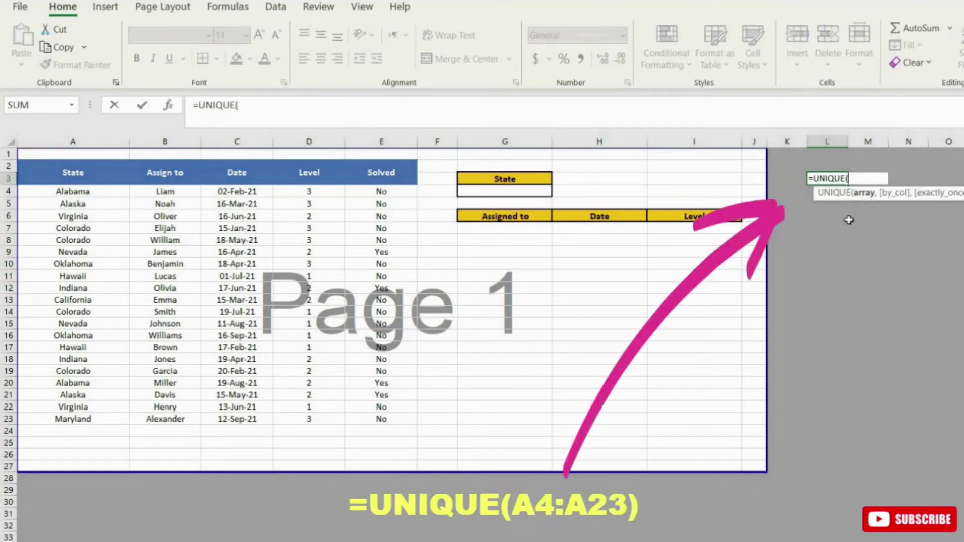
{"action": "left_click_drag", "start_coordinate": [83, 191], "coordinate": [83, 420]}
{"action": "type", "text": ")"}
{"action": "key", "text": "Return"}
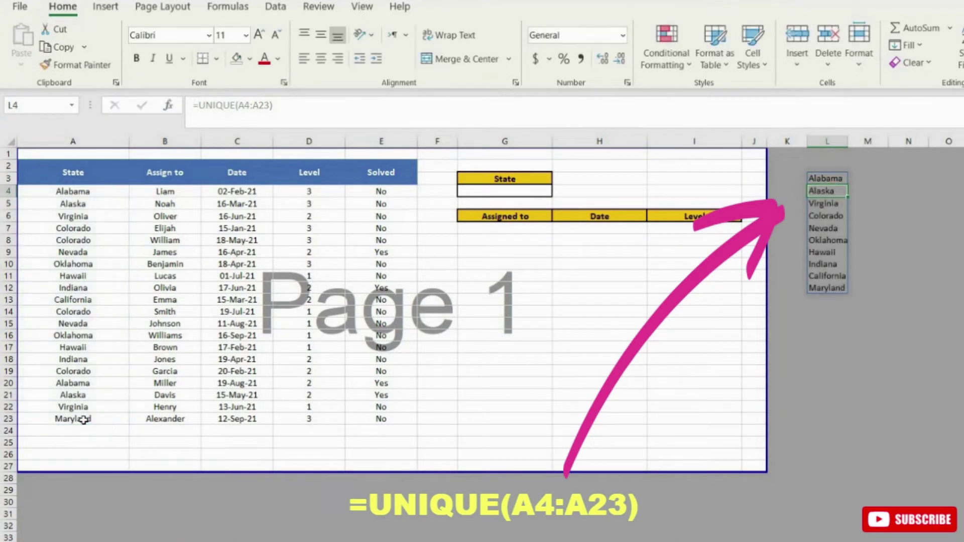
- Wrap the formula in L3 with SORT so it reads =SORT(UNIQUE(A4:A23))
{"action": "left_click_drag", "start_coordinate": [826, 179], "coordinate": [826, 288]}
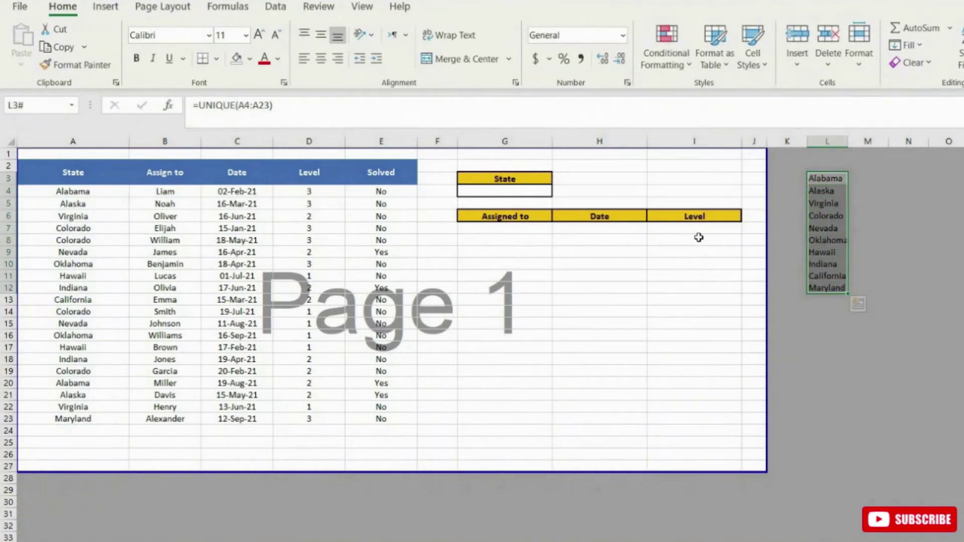
{"action": "double_click", "coordinate": [828, 178]}
{"action": "key", "text": "Left"}
{"action": "key", "text": "Left"}
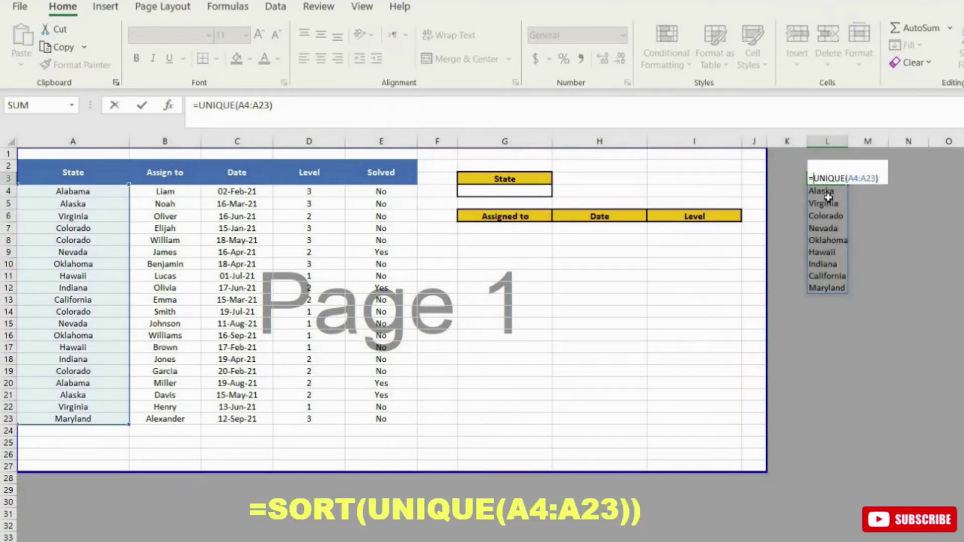
{"action": "type", "text": "sort"}
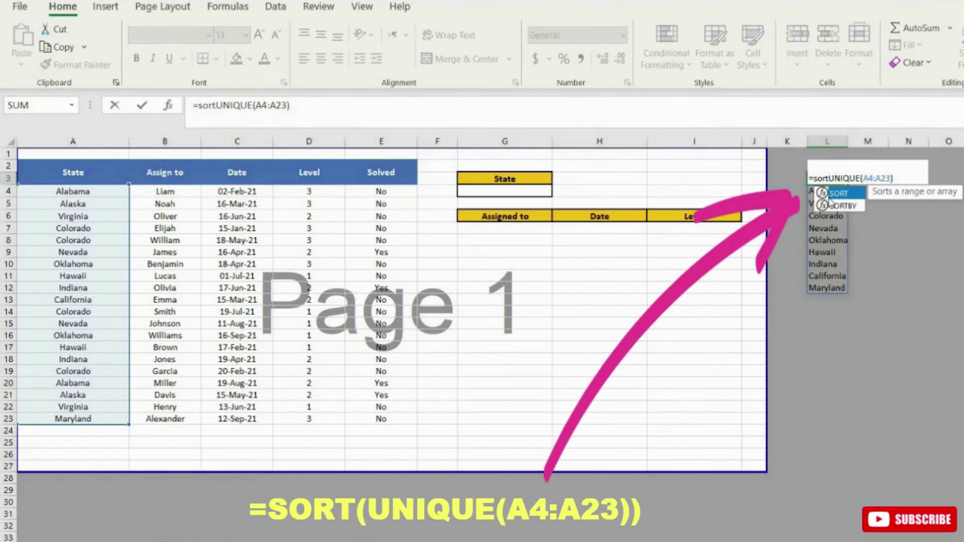
{"action": "key", "text": "Tab"}
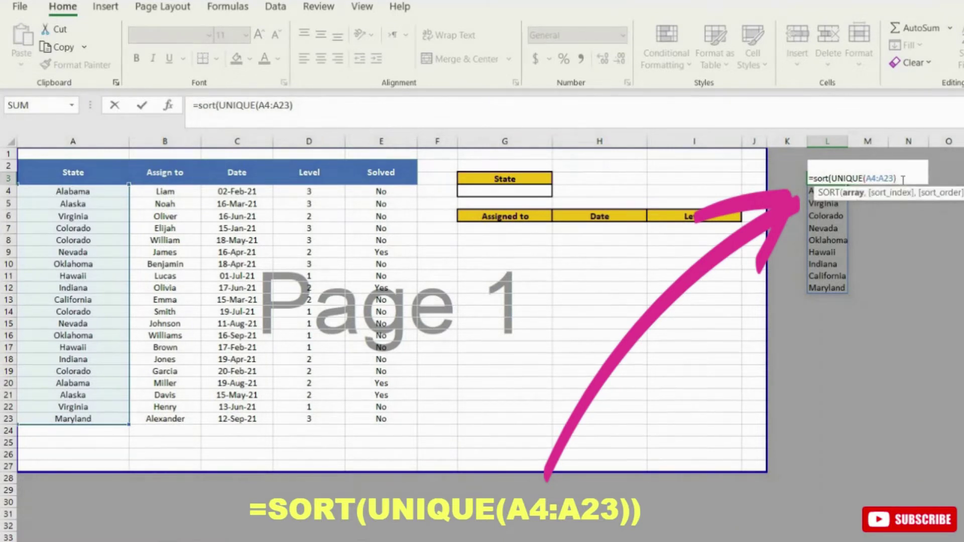
{"action": "key", "text": "Return"}
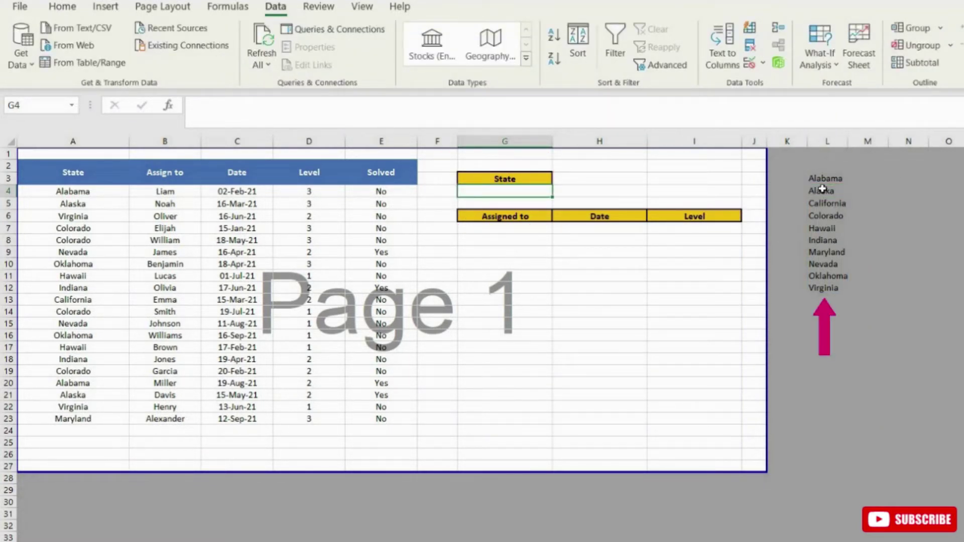
- Add List data validation to the State cell G4 with the sorted states L3:L12 as source, and check its drop-down choices
{"action": "left_click", "coordinate": [749, 62]}
{"action": "left_click", "coordinate": [673, 157]}
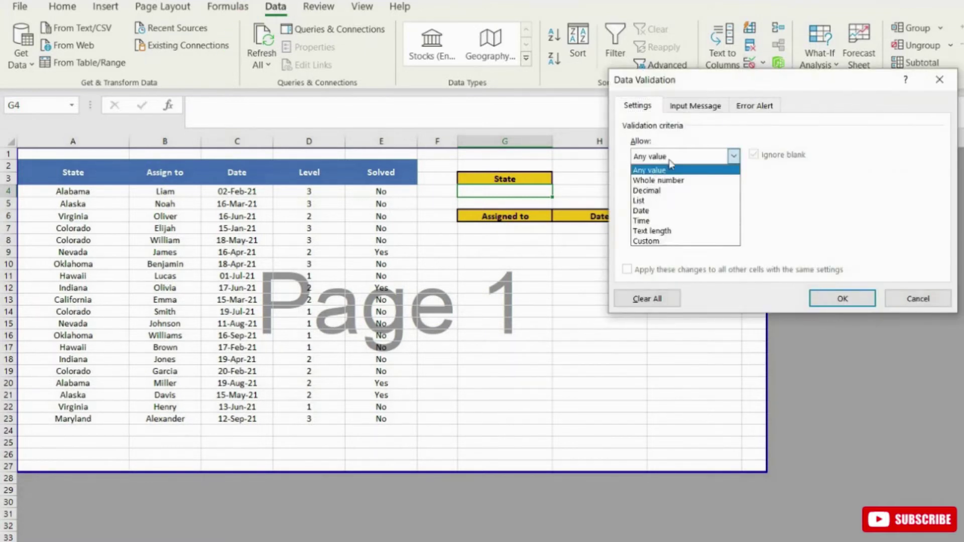
{"action": "left_click", "coordinate": [666, 201]}
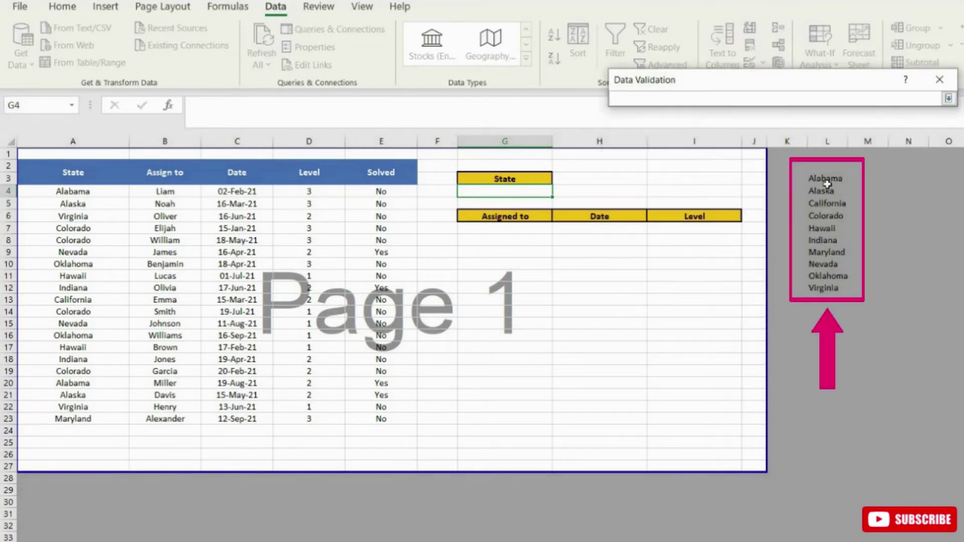
{"action": "left_click_drag", "start_coordinate": [825, 179], "coordinate": [834, 287]}
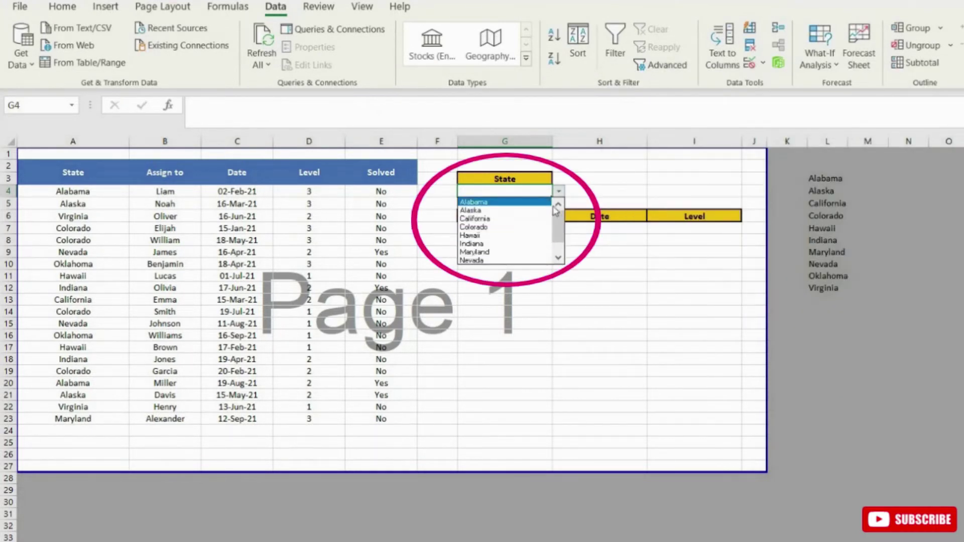
{"action": "left_click_drag", "start_coordinate": [557, 224], "coordinate": [556, 254]}
{"action": "left_click", "coordinate": [542, 190]}
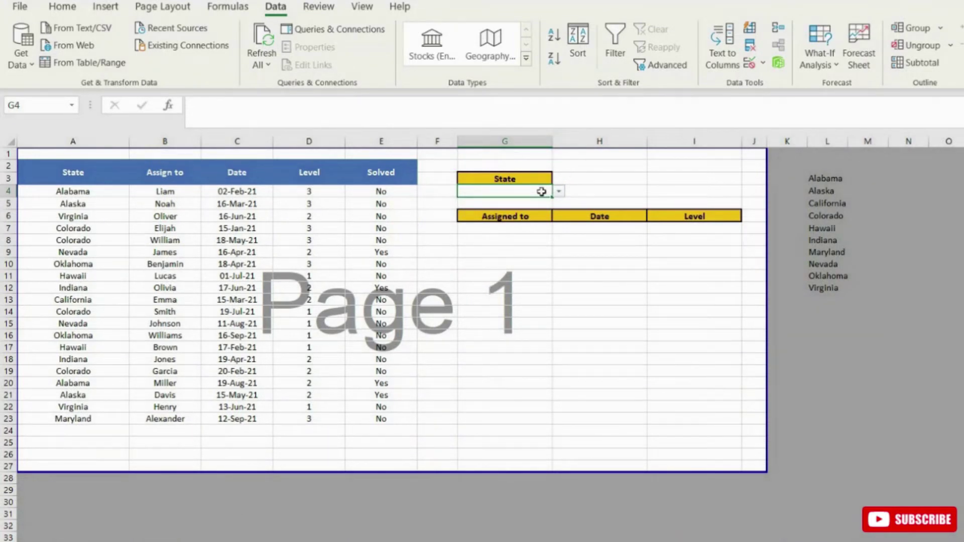
{"action": "left_click", "coordinate": [559, 191]}
{"action": "left_click", "coordinate": [309, 264]}
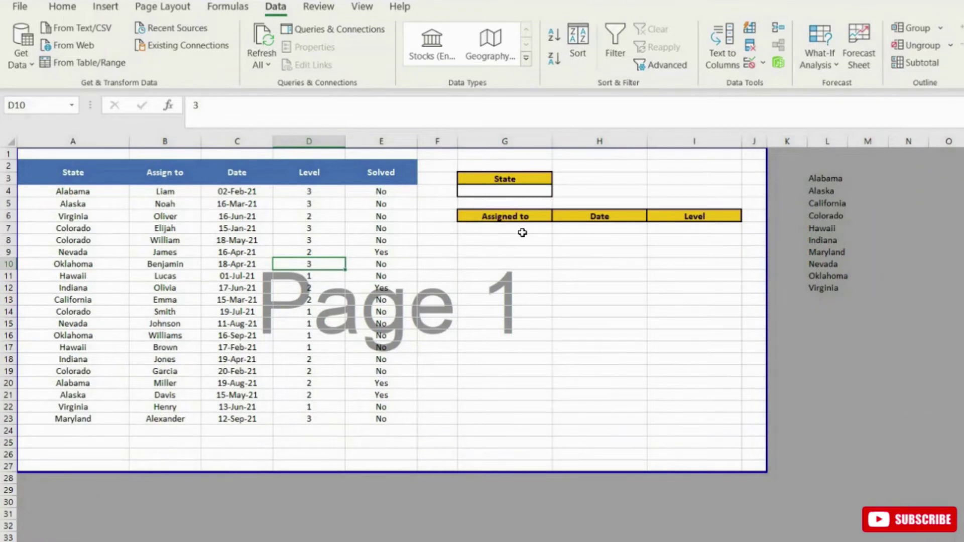
{"action": "left_click", "coordinate": [169, 191]}
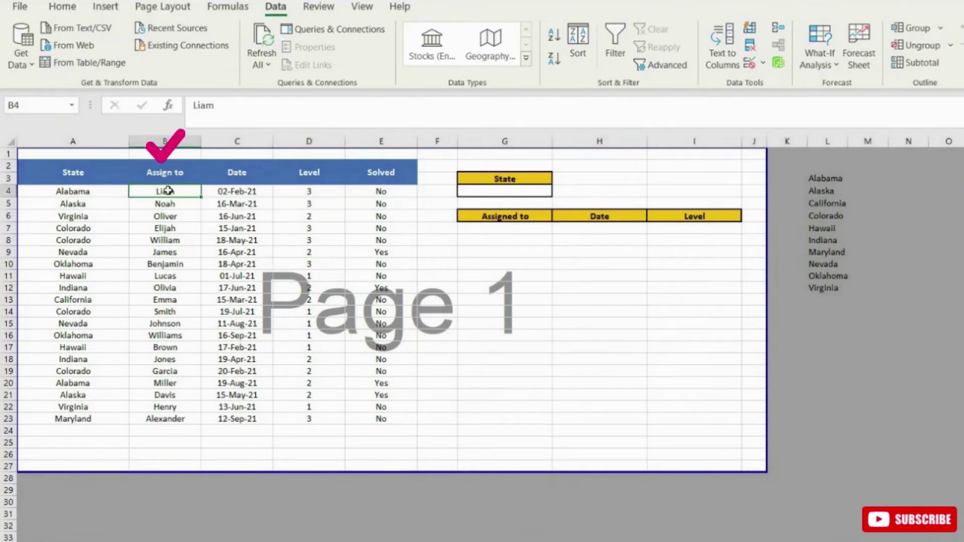
{"action": "left_click_drag", "start_coordinate": [168, 191], "coordinate": [287, 423]}
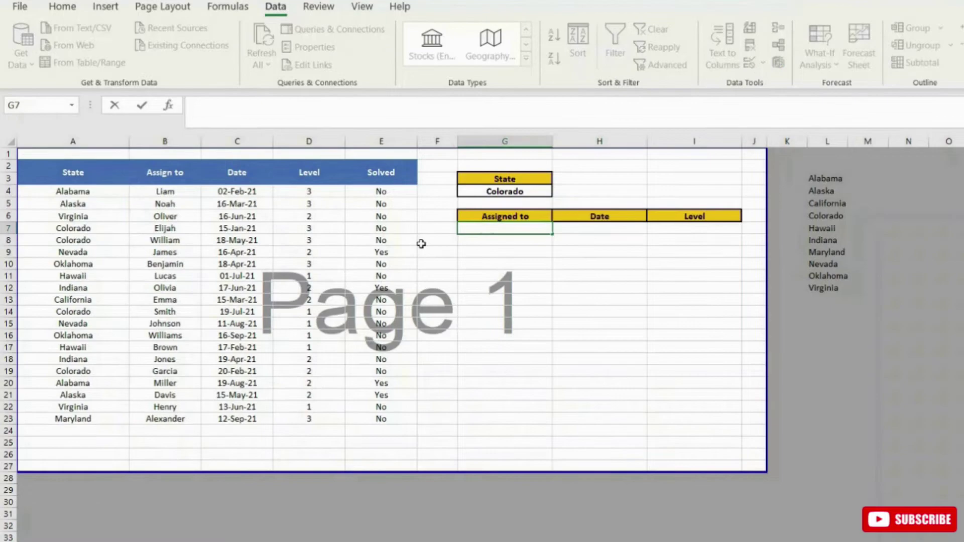
- Begin a FILTER formula in G7 that returns B4:D23, with the first condition (E4:E23="No")
{"action": "type", "text": "="}
{"action": "type", "text": "fil"}
{"action": "key", "text": "Tab"}
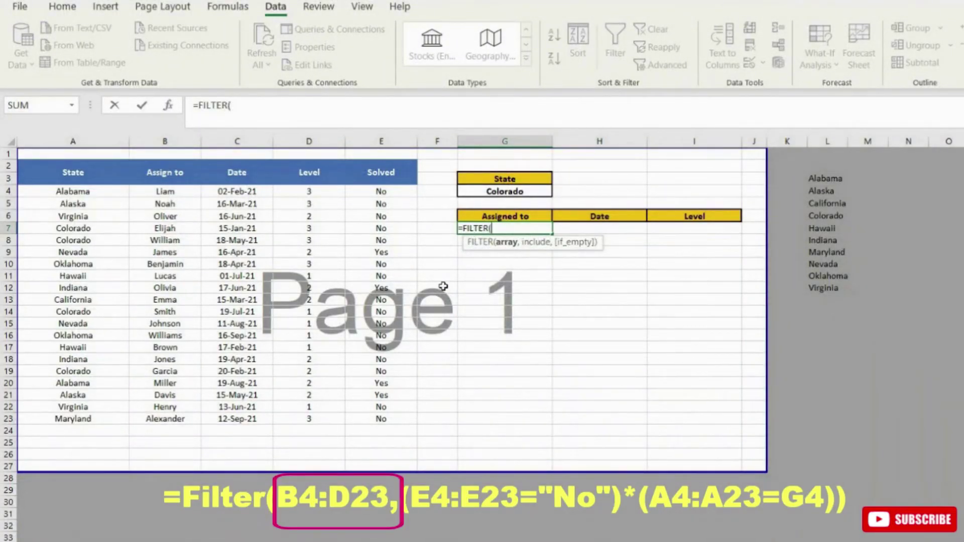
{"action": "left_click_drag", "start_coordinate": [181, 195], "coordinate": [288, 421]}
{"action": "type", "text": ","}
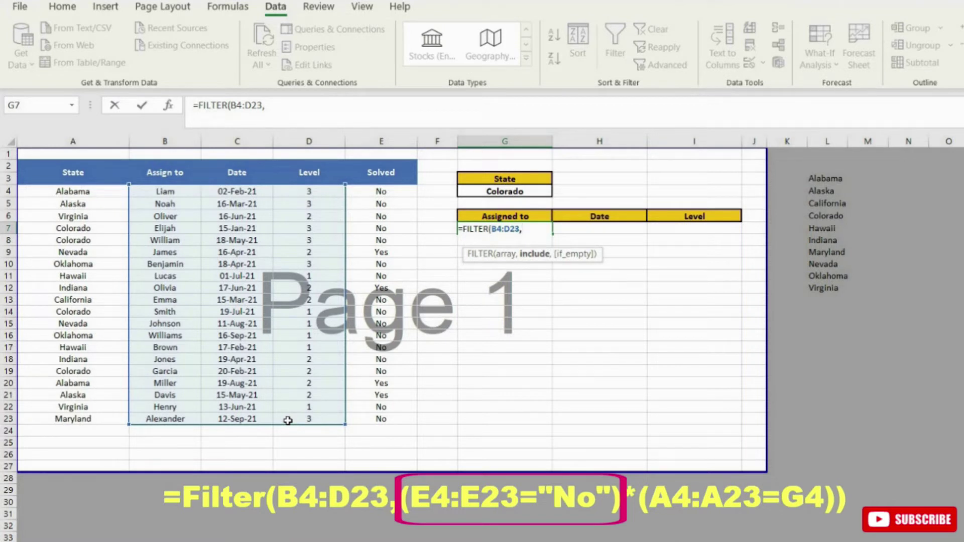
{"action": "type", "text": "("}
{"action": "left_click_drag", "start_coordinate": [378, 191], "coordinate": [403, 416]}
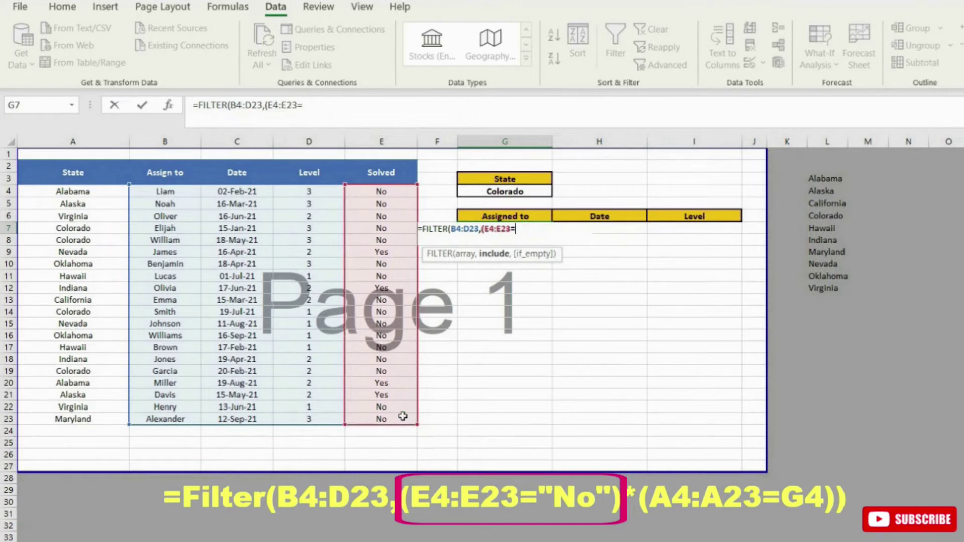
{"action": "type", "text": "=\"No\")"}
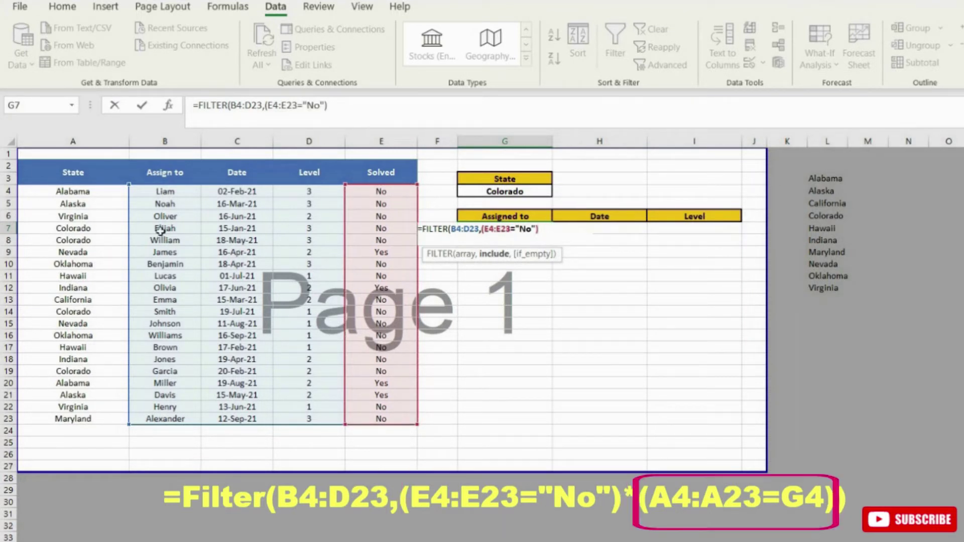
- Complete the G7 FILTER formula by multiplying in the second condition (A4:A23=G4), and enter it
{"action": "type", "text": "("}
{"action": "left_click_drag", "start_coordinate": [66, 190], "coordinate": [88, 413]}
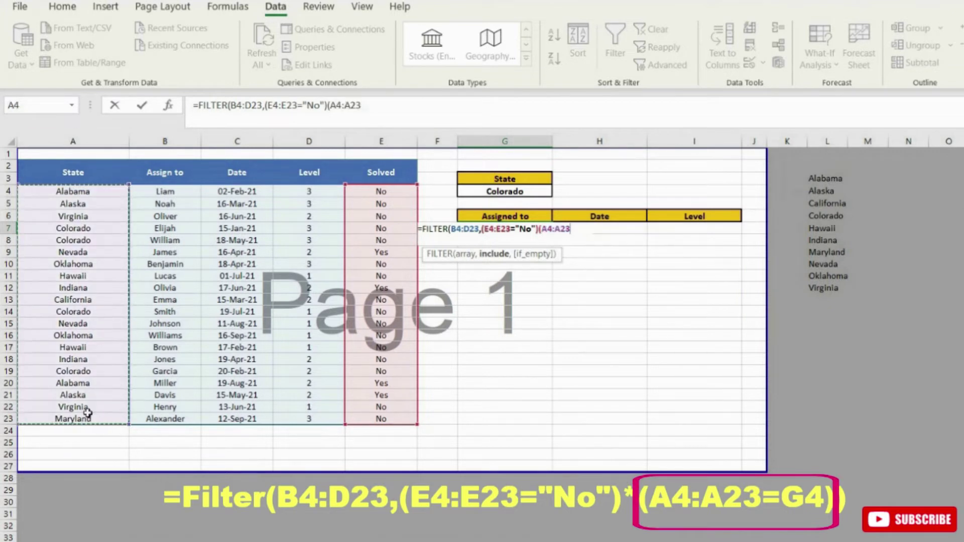
{"action": "type", "text": "="}
{"action": "left_click", "coordinate": [512, 192]}
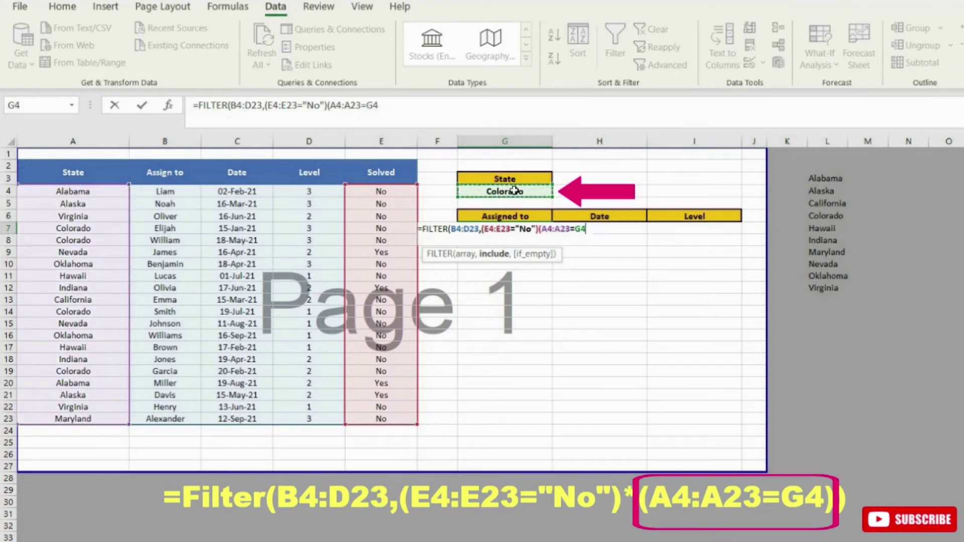
{"action": "type", "text": "))"}
{"action": "key", "text": "Return"}
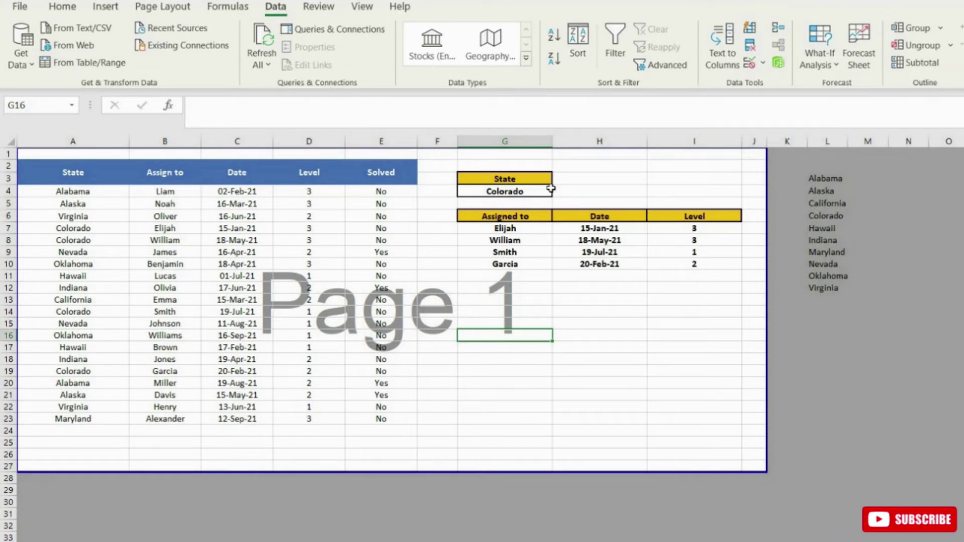
- Test the filter by setting the State cell G4 to Hawaii, Maryland and finally Oklahoma
{"action": "left_click", "coordinate": [538, 191]}
{"action": "left_click", "coordinate": [559, 191]}
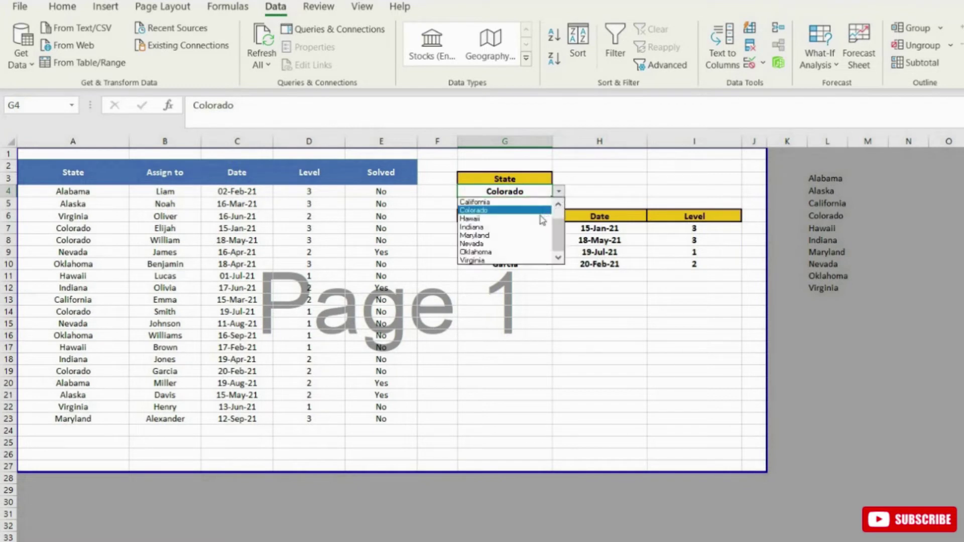
{"action": "left_click", "coordinate": [542, 219]}
{"action": "left_click", "coordinate": [558, 191]}
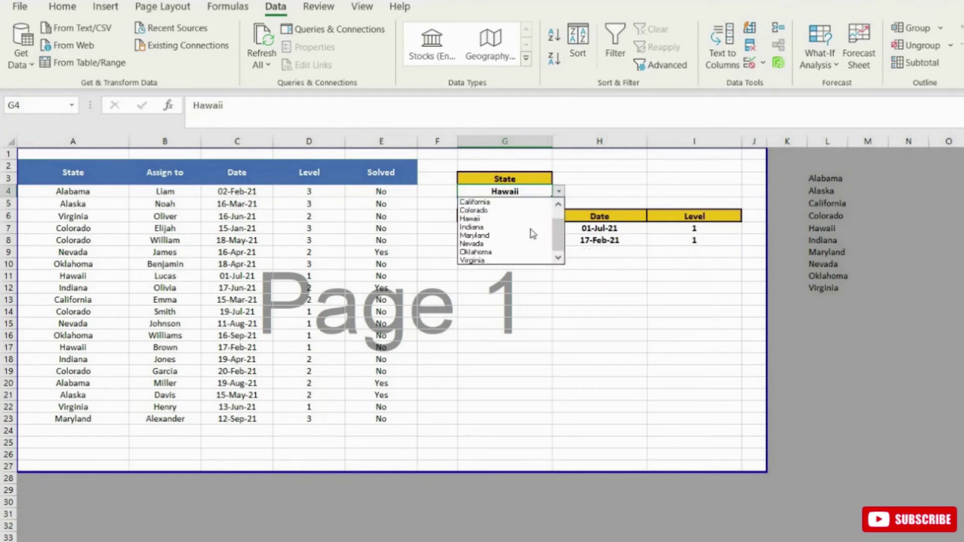
{"action": "left_click", "coordinate": [533, 235]}
{"action": "left_click", "coordinate": [559, 191]}
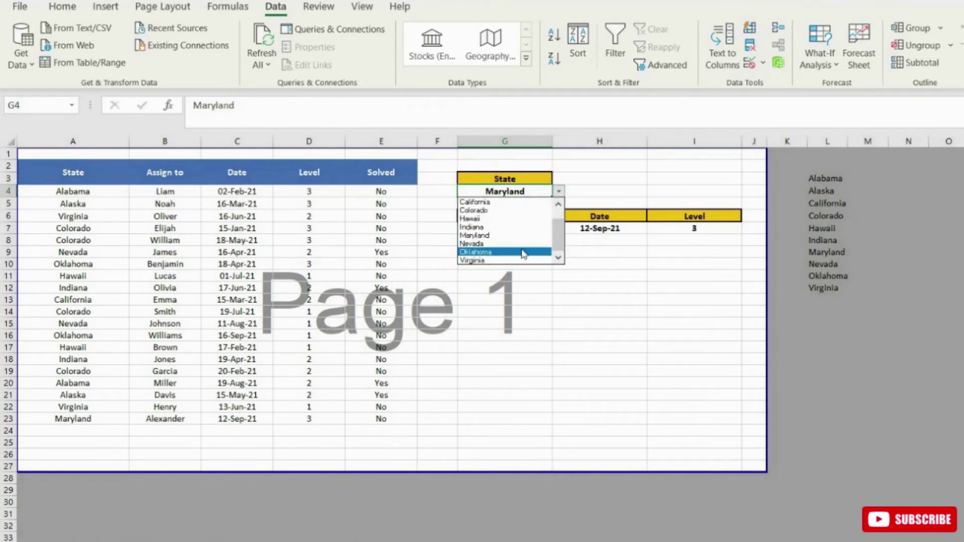
{"action": "left_click", "coordinate": [524, 252]}
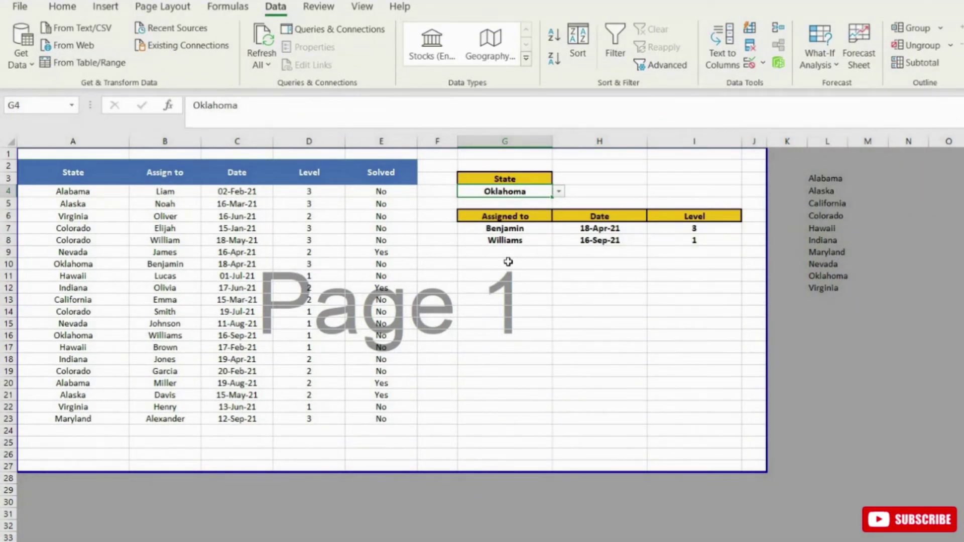
- Wrap the FILTER formula in G7 with SORT, using sort index 2 and sort order 1 to order by date ascending
{"action": "double_click", "coordinate": [505, 229]}
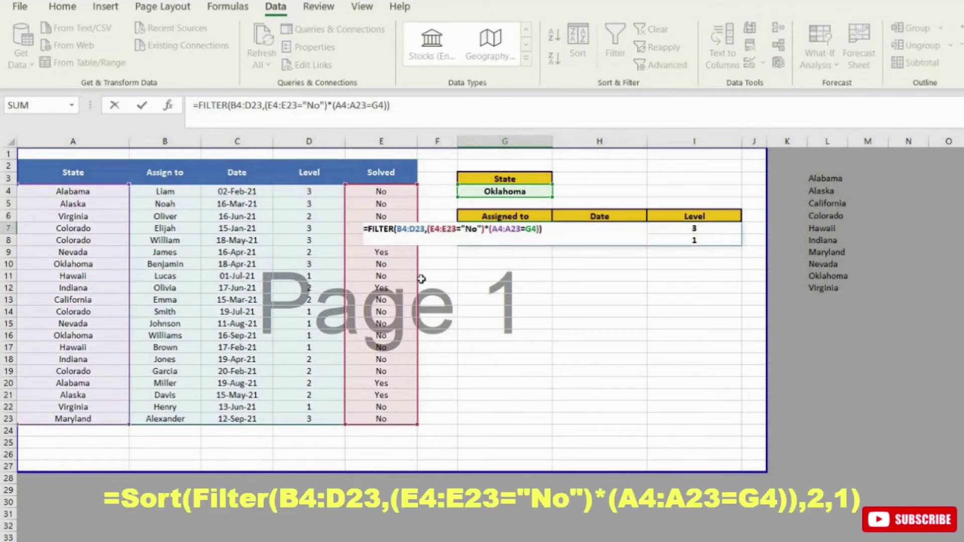
{"action": "type", "text": "SORT("}
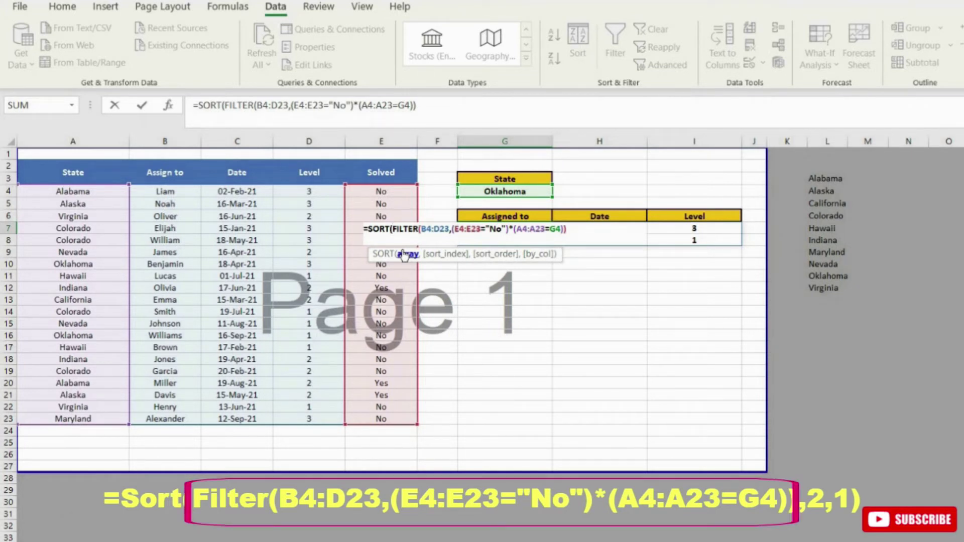
{"action": "left_click", "coordinate": [575, 229]}
{"action": "type", "text": ","}
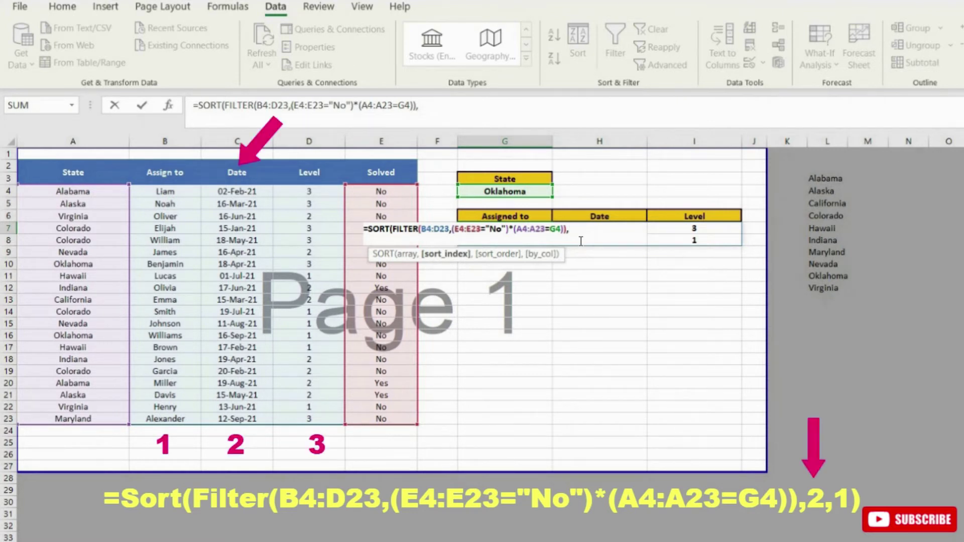
{"action": "type", "text": "2,"}
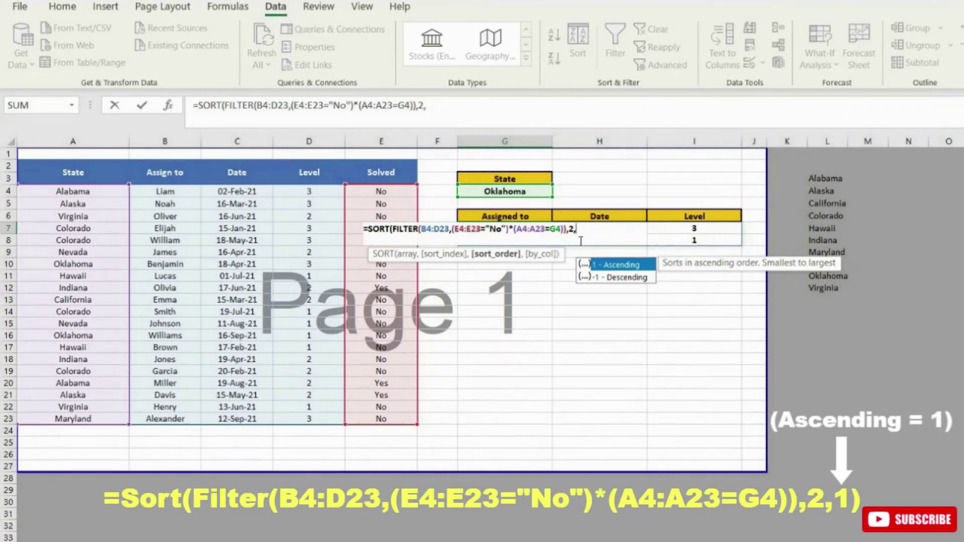
{"action": "type", "text": "1"}
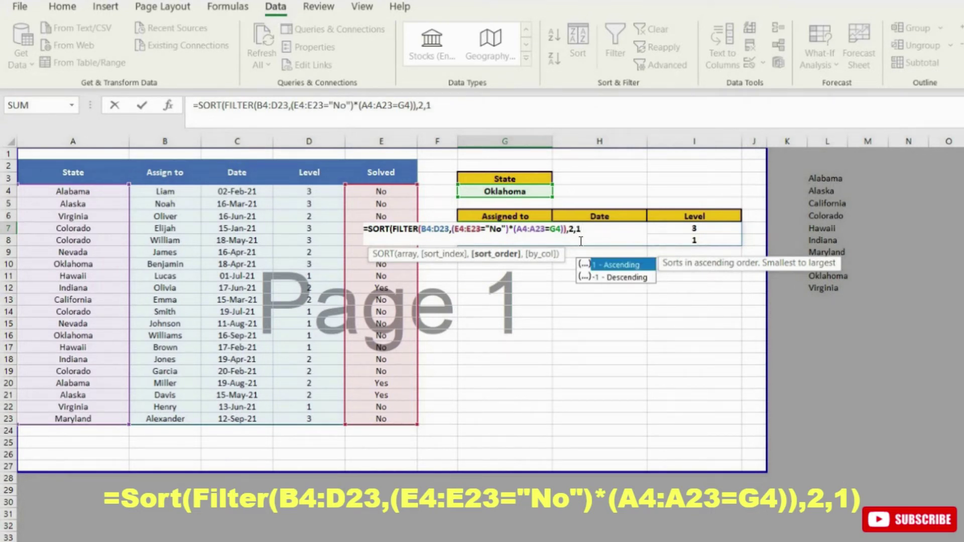
{"action": "key", "text": "Return"}
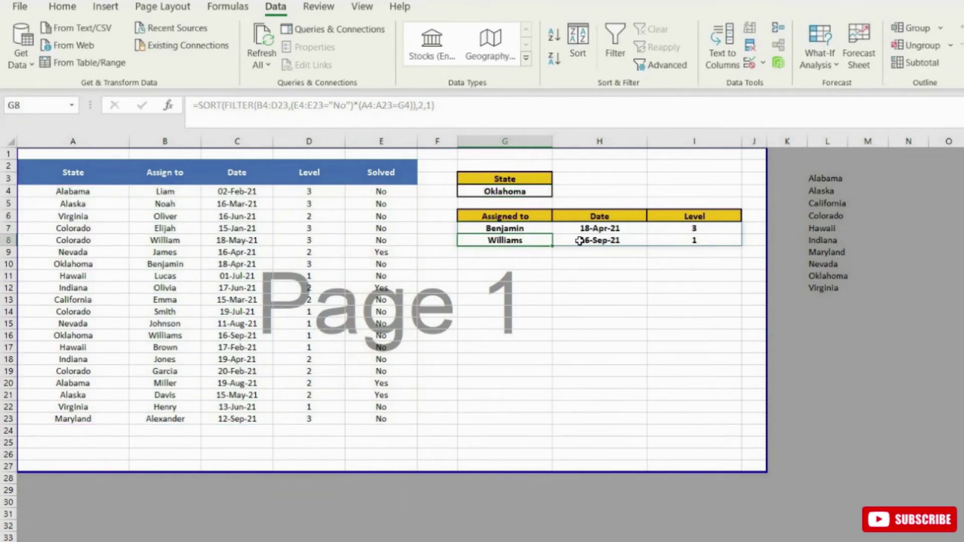
- Set the State cell G4 to Colorado to test the sorting by date
{"action": "left_click", "coordinate": [527, 192]}
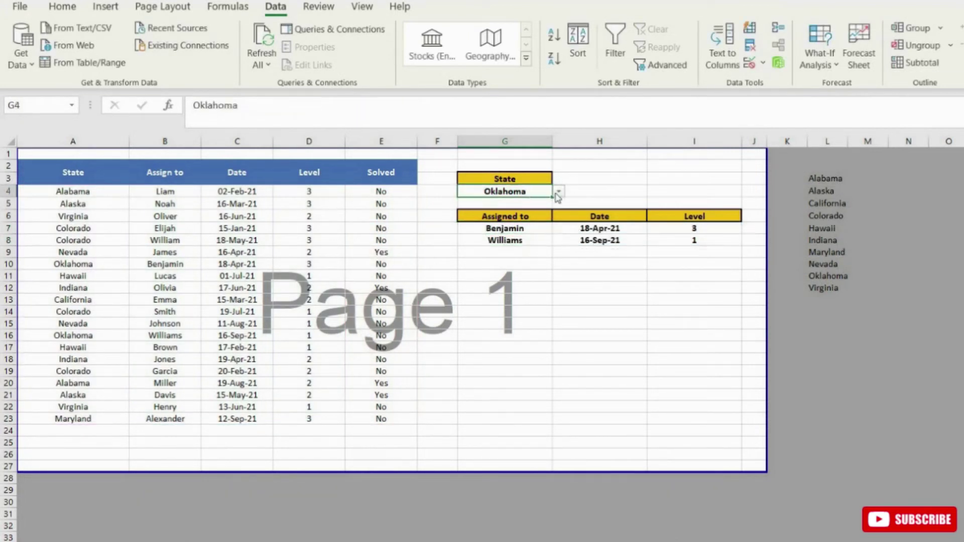
{"action": "left_click", "coordinate": [558, 192]}
{"action": "left_click", "coordinate": [533, 211]}
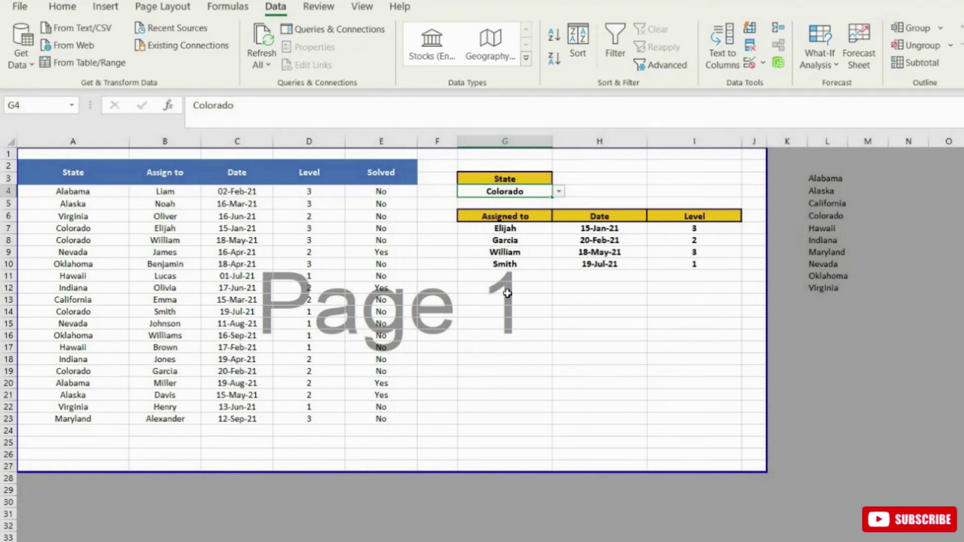
- Change the sort index in the G7 SORT formula to {3,2}, so it sorts by level first and date second
{"action": "key", "text": "Down"}
{"action": "key", "text": "Down"}
{"action": "key", "text": "Down"}
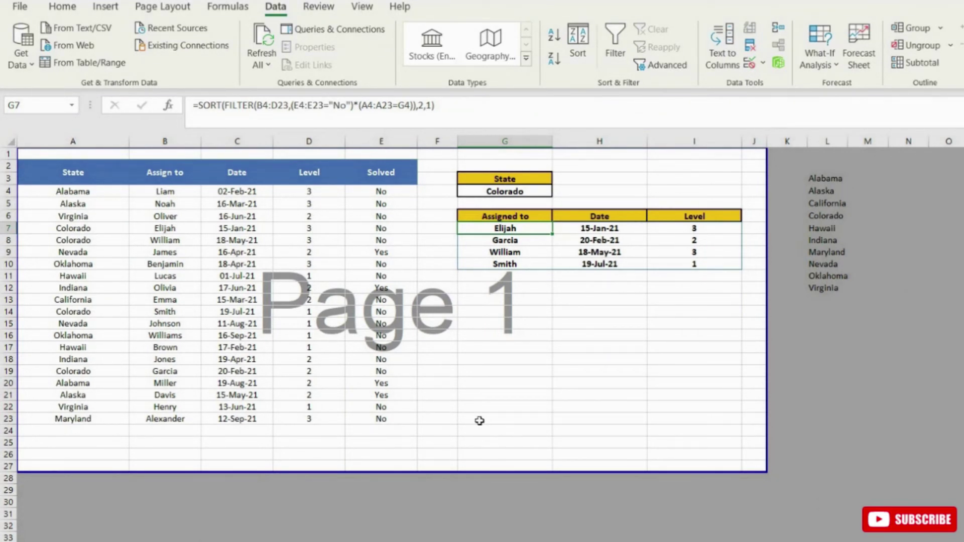
{"action": "key", "text": "F2"}
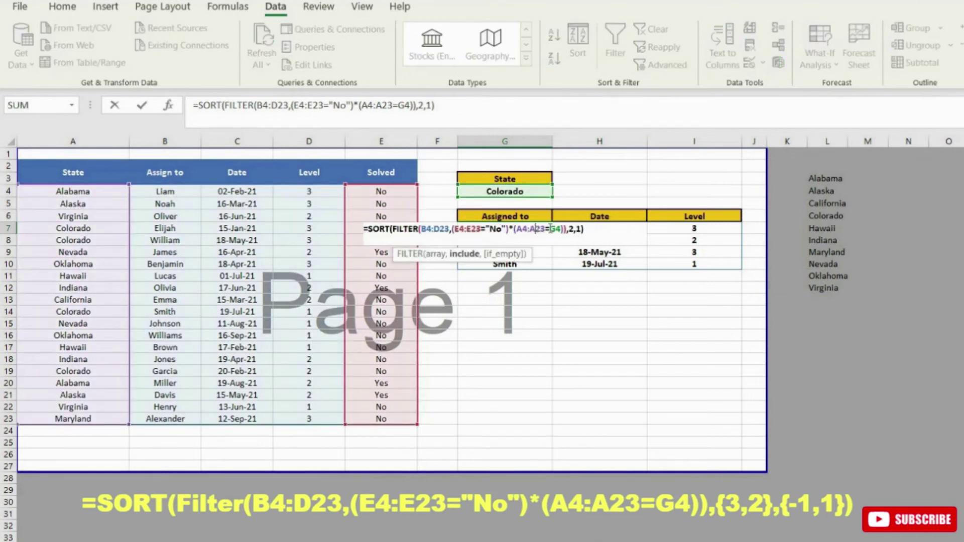
{"action": "left_click", "coordinate": [570, 229]}
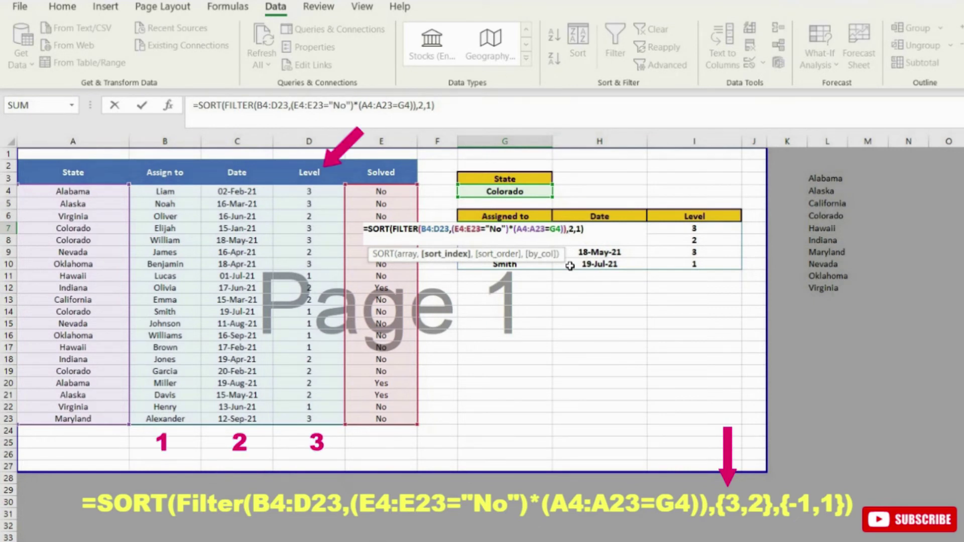
{"action": "type", "text": "{3,"}
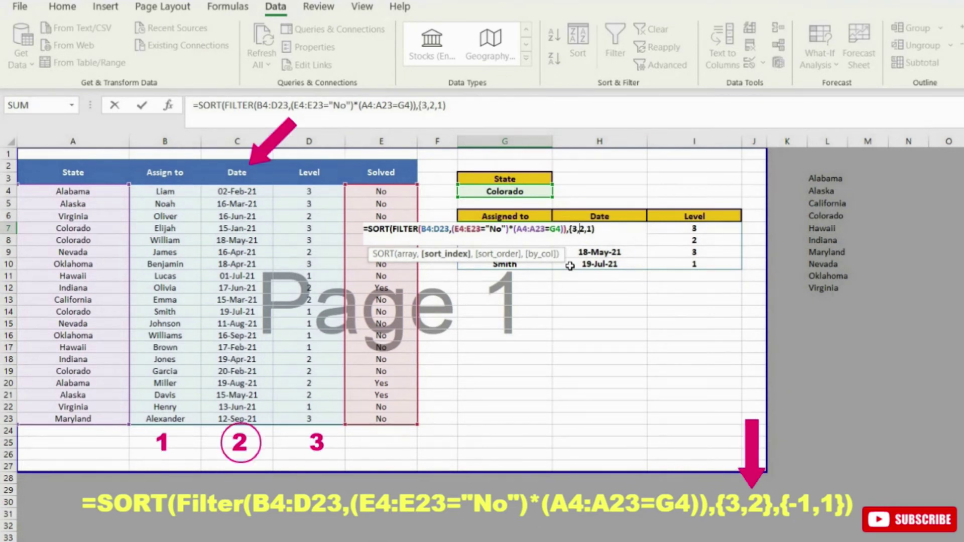
{"action": "left_click", "coordinate": [585, 231]}
{"action": "type", "text": "}"}
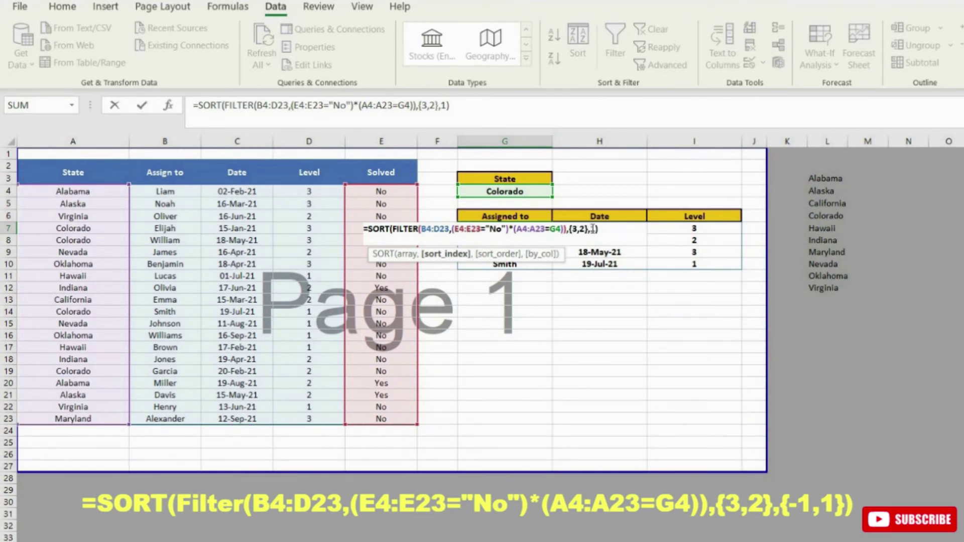
- Set the sort order in the G7 SORT formula to {-1,1} for descending level and ascending date, and enter the formula
{"action": "left_click", "coordinate": [593, 229]}
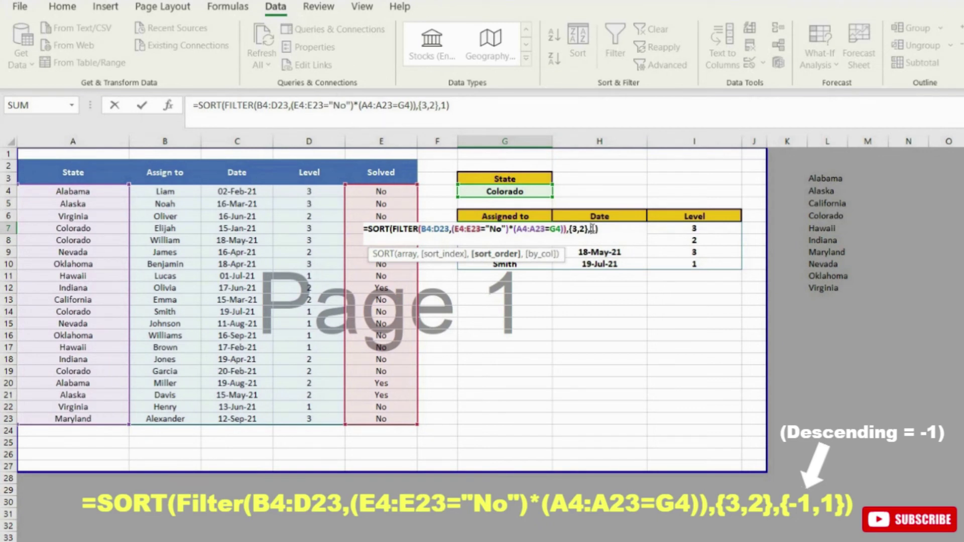
{"action": "type", "text": "{-1"}
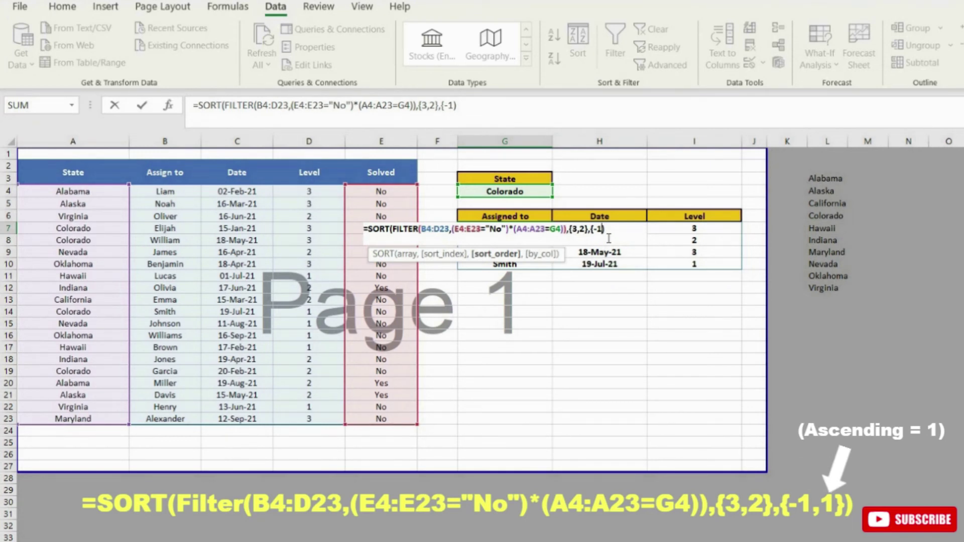
{"action": "type", "text": ",1}"}
{"action": "left_click", "coordinate": [537, 192]}
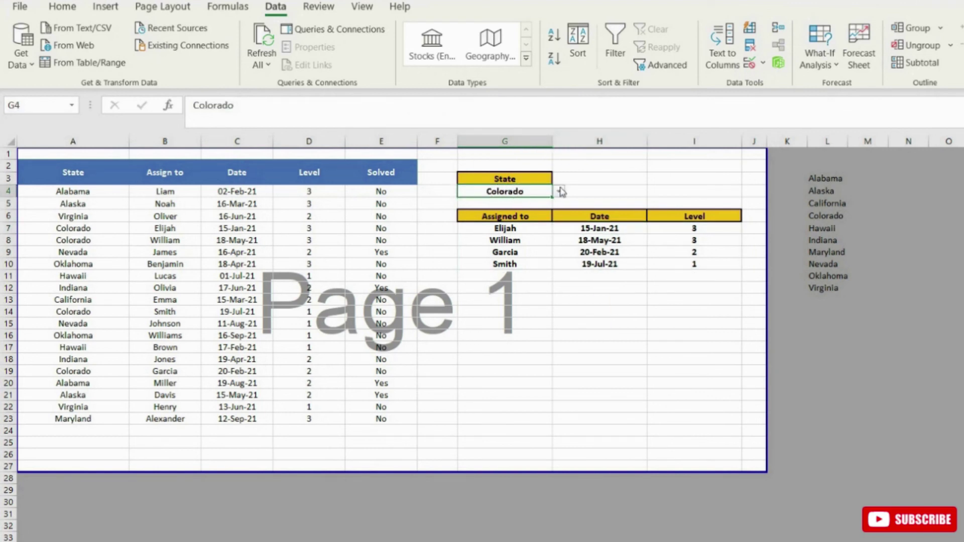
- Check the order of the Date and Level results, and test the State cell G4 with Maryland, Colorado and finally Oklahoma
{"action": "left_click_drag", "start_coordinate": [601, 229], "coordinate": [604, 265]}
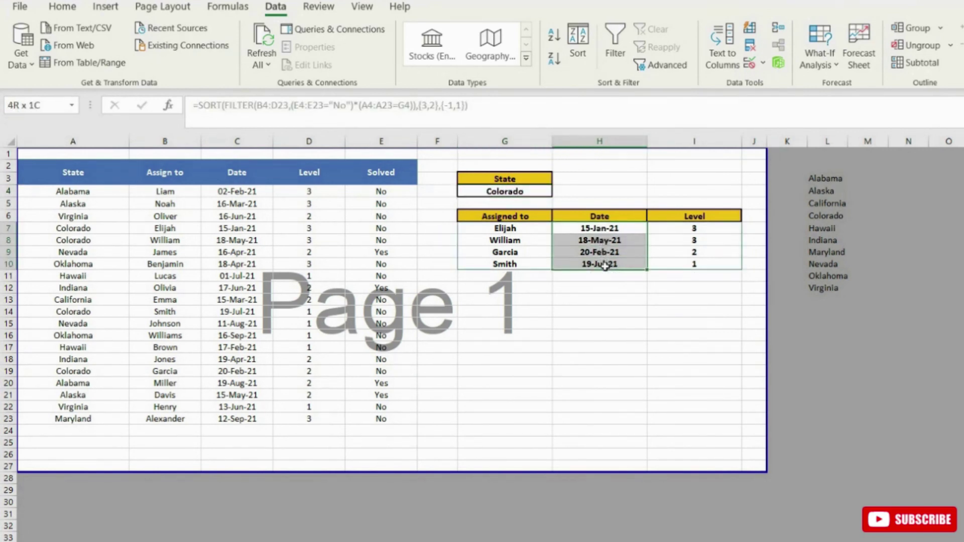
{"action": "left_click_drag", "start_coordinate": [695, 228], "coordinate": [700, 263]}
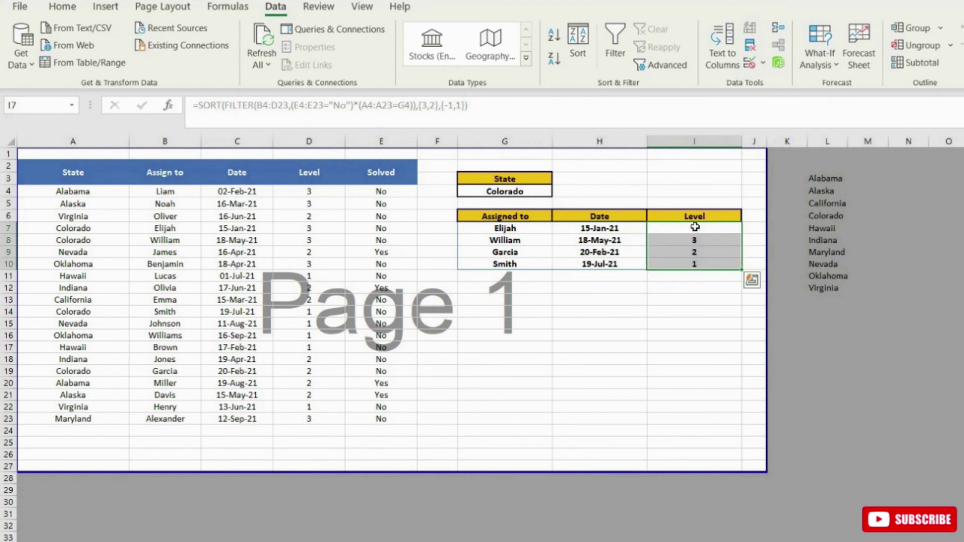
{"action": "left_click_drag", "start_coordinate": [615, 229], "coordinate": [620, 264]}
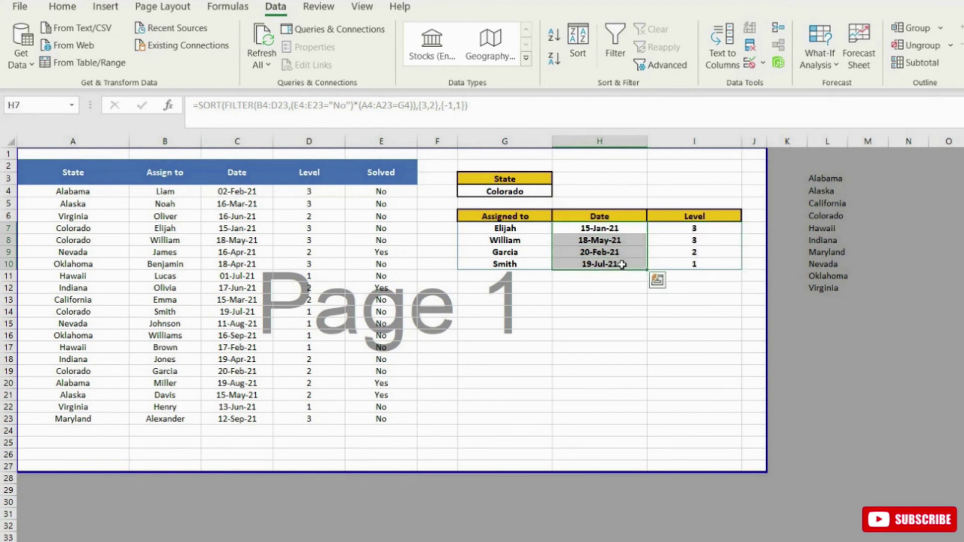
{"action": "left_click", "coordinate": [539, 193]}
{"action": "left_click", "coordinate": [557, 193]}
{"action": "left_click", "coordinate": [507, 246]}
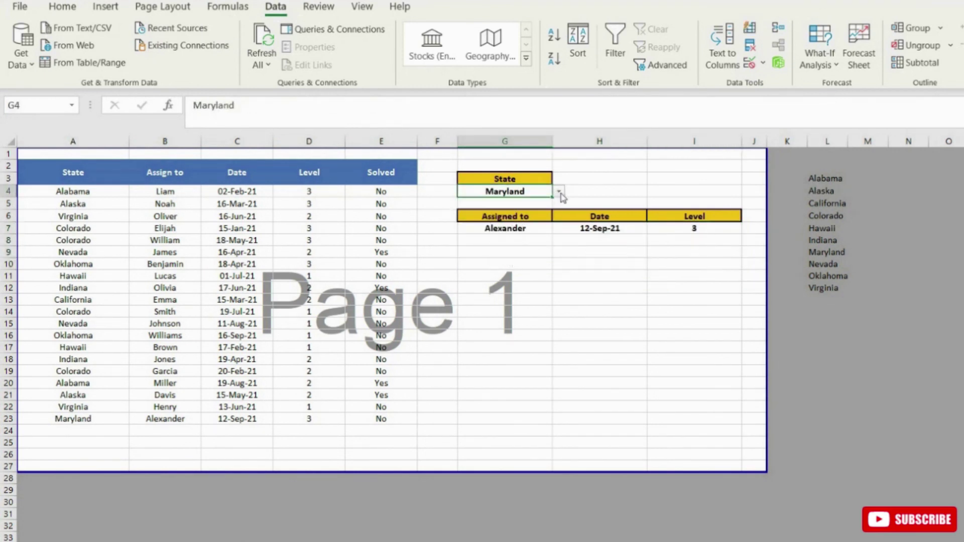
{"action": "left_click", "coordinate": [558, 193]}
{"action": "left_click", "coordinate": [507, 224]}
{"action": "left_click", "coordinate": [557, 193]}
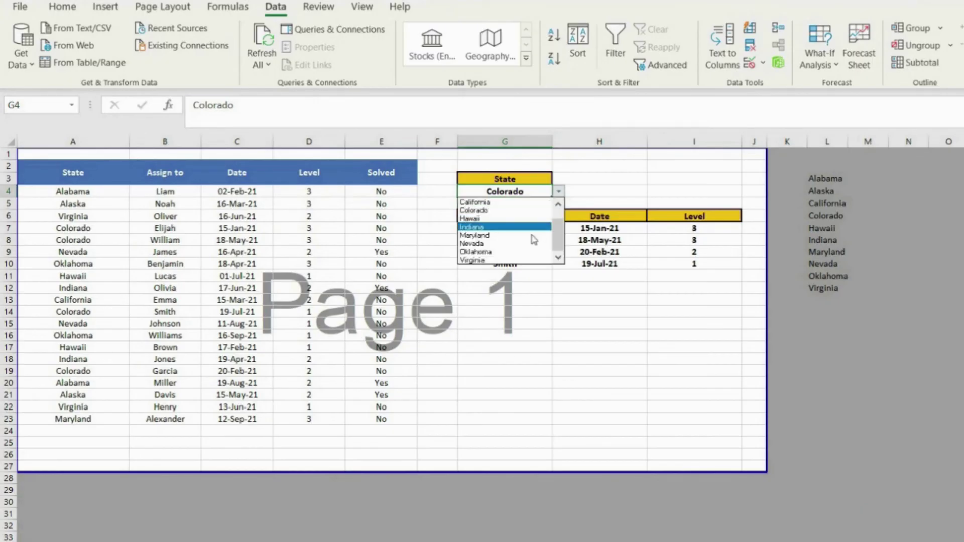
{"action": "left_click", "coordinate": [532, 257]}
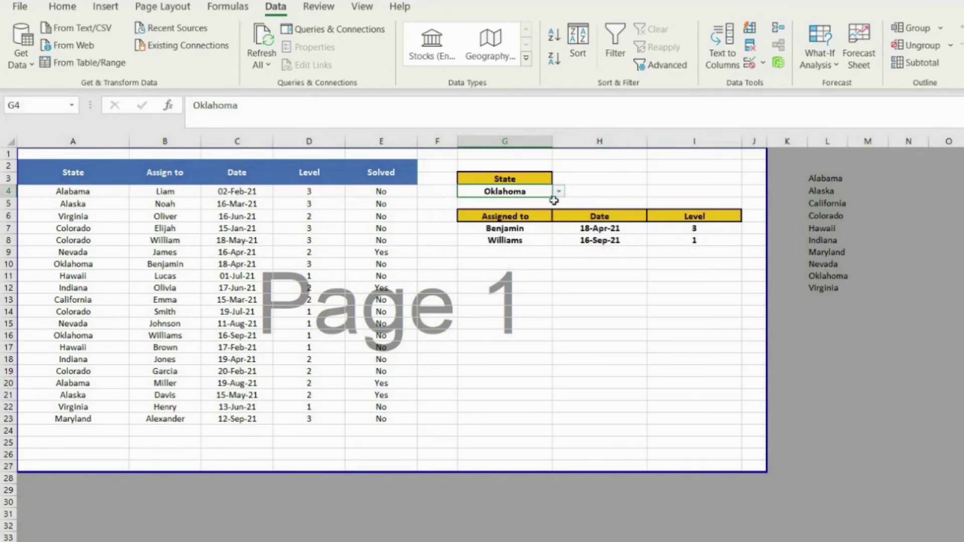